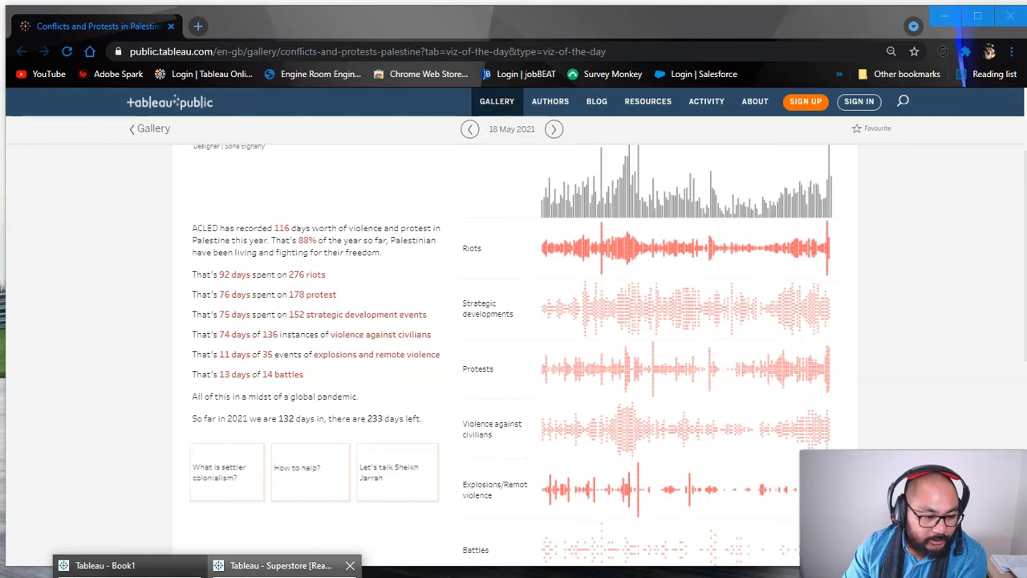
Switch to the Superstore workbook in Tableau, maximise it, and add Sales to the rows of the empty sheet
left_click(285, 566)
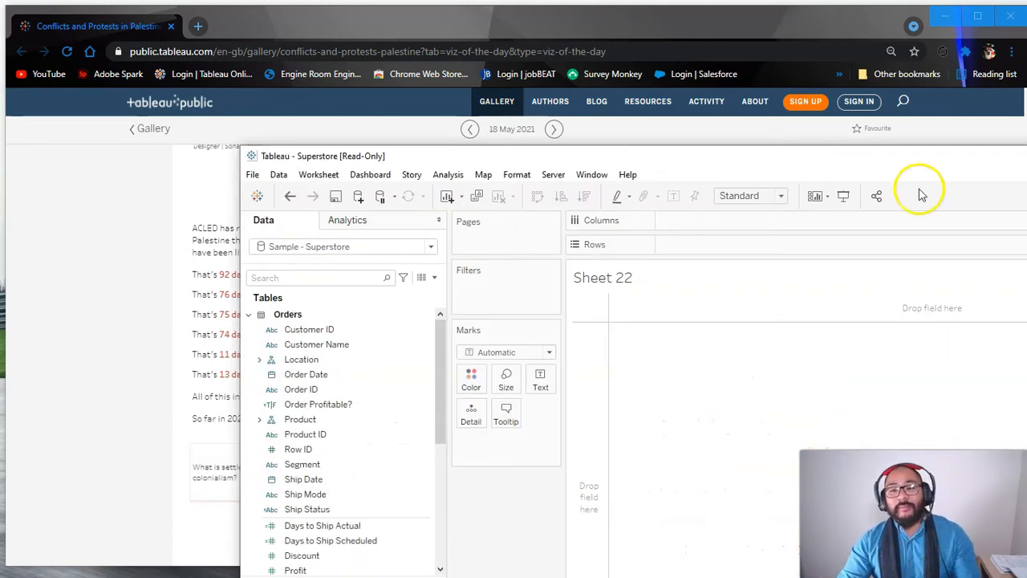
double_click(981, 157)
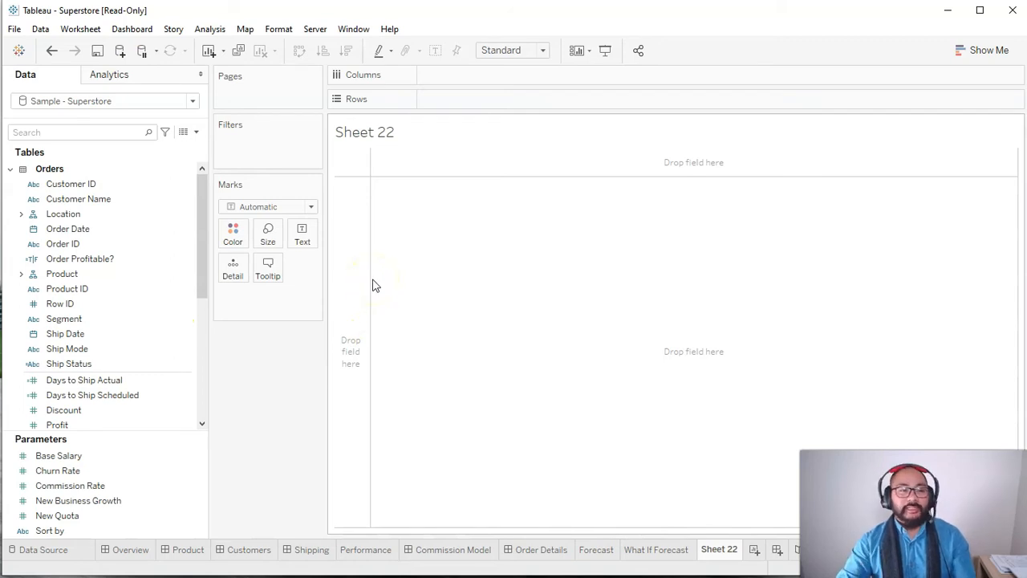
scroll(179, 348, "down", 3)
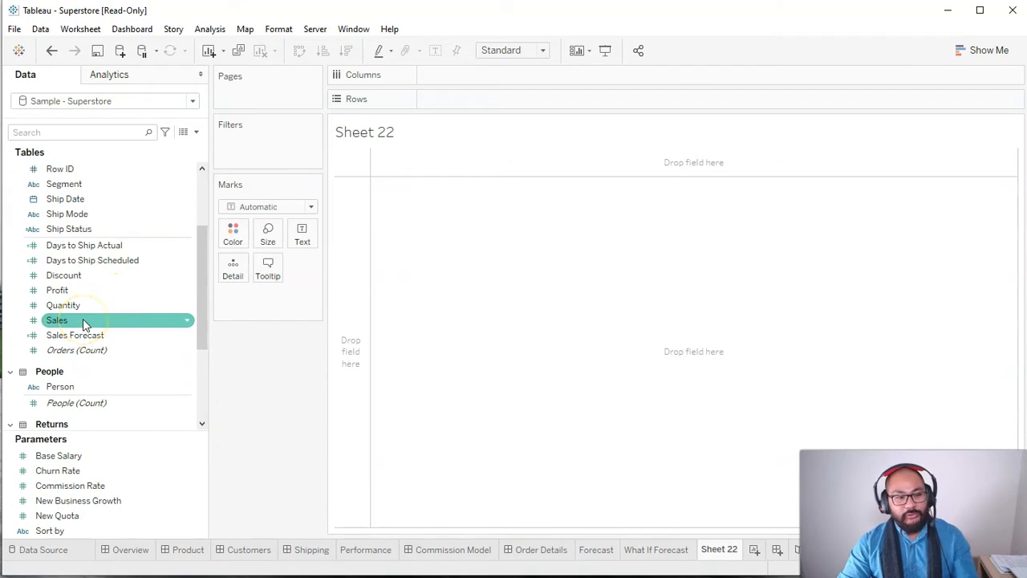
left_click_drag(83, 319, 340, 229)
mouse_move(436, 183)
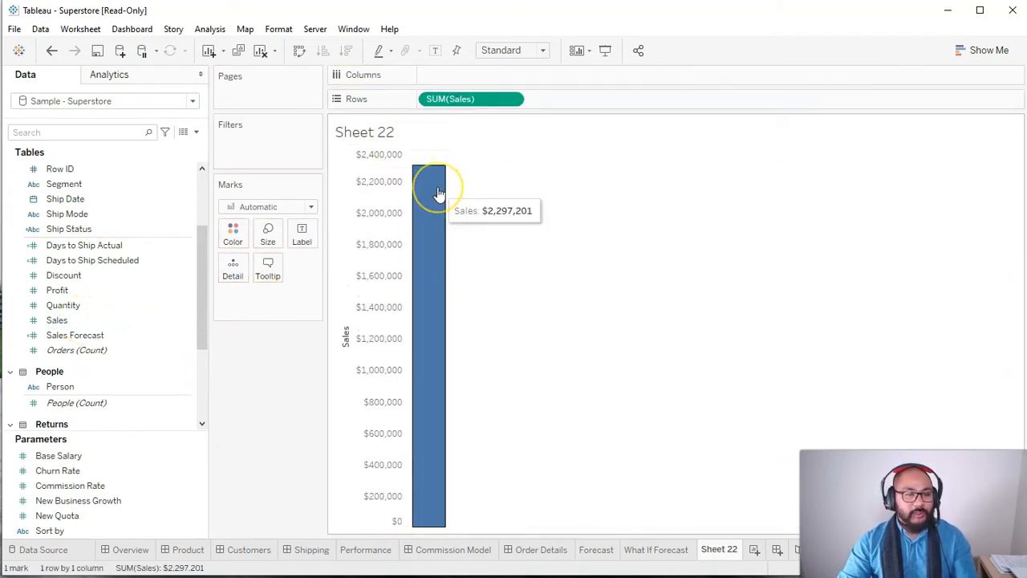
Add Order Date to the columns as continuous weeks and display the sales marks as bars
scroll(119, 270, "up", 3)
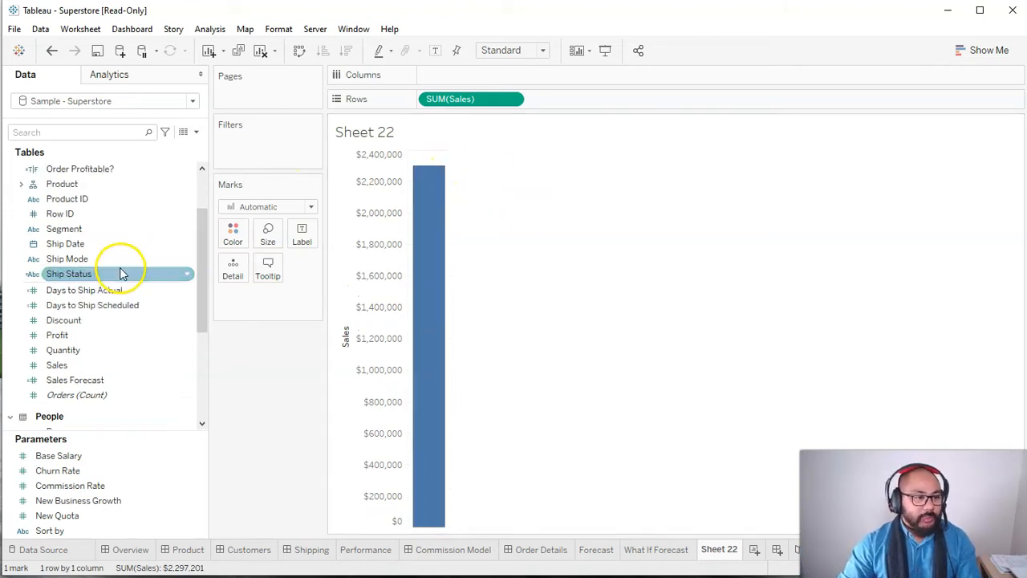
left_click_drag(57, 228, 558, 76)
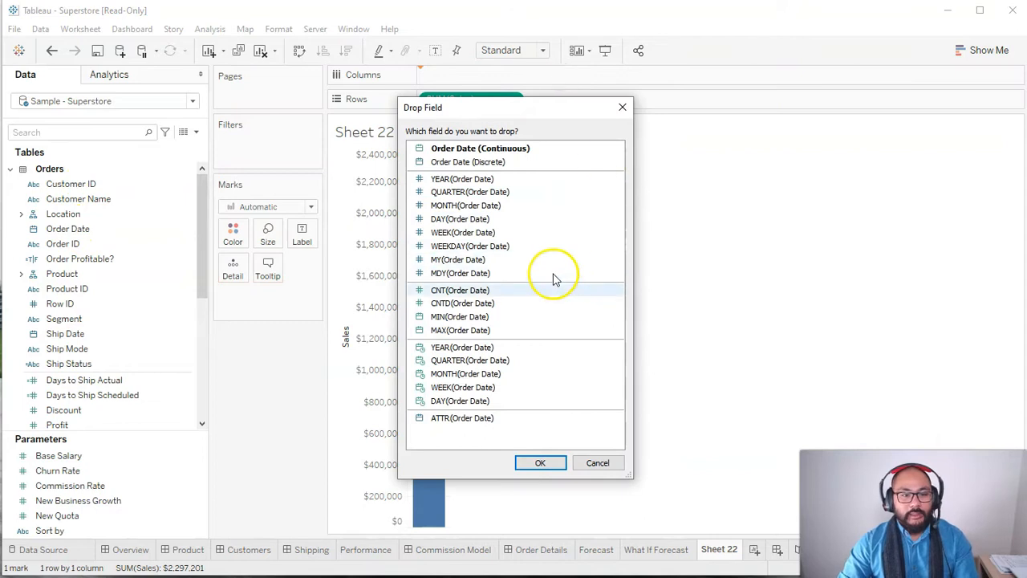
double_click(493, 389)
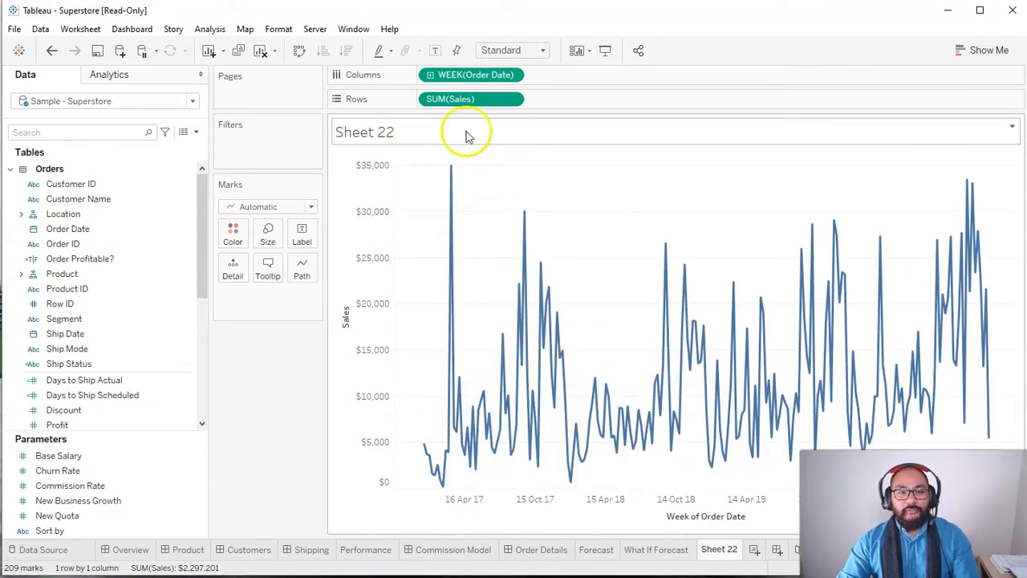
left_click(291, 206)
left_click(268, 239)
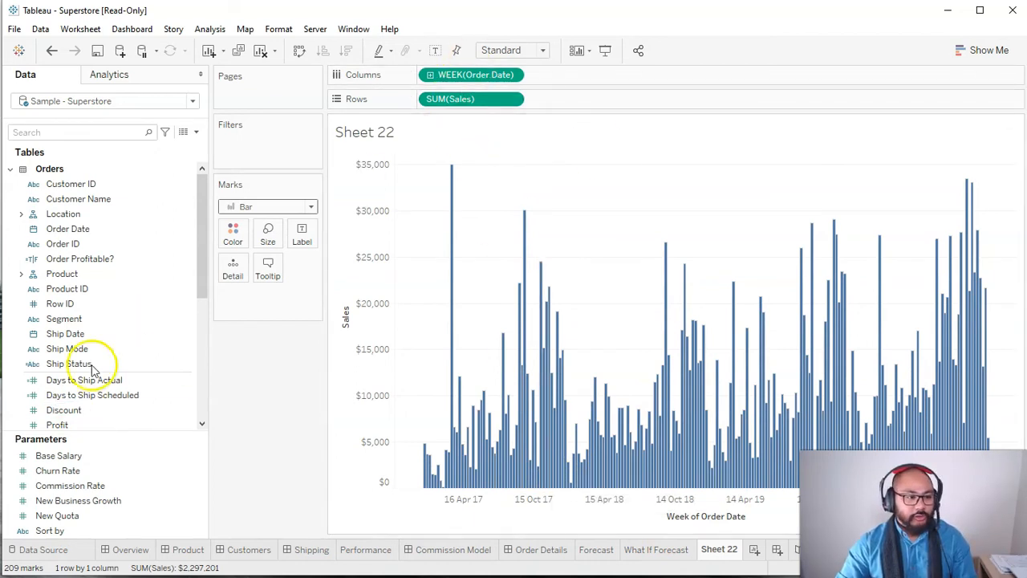
Add a second Sales measure to the rows and change its formula to -SUM([Sales])
scroll(104, 329, "down", 3)
left_click_drag(80, 320, 637, 100)
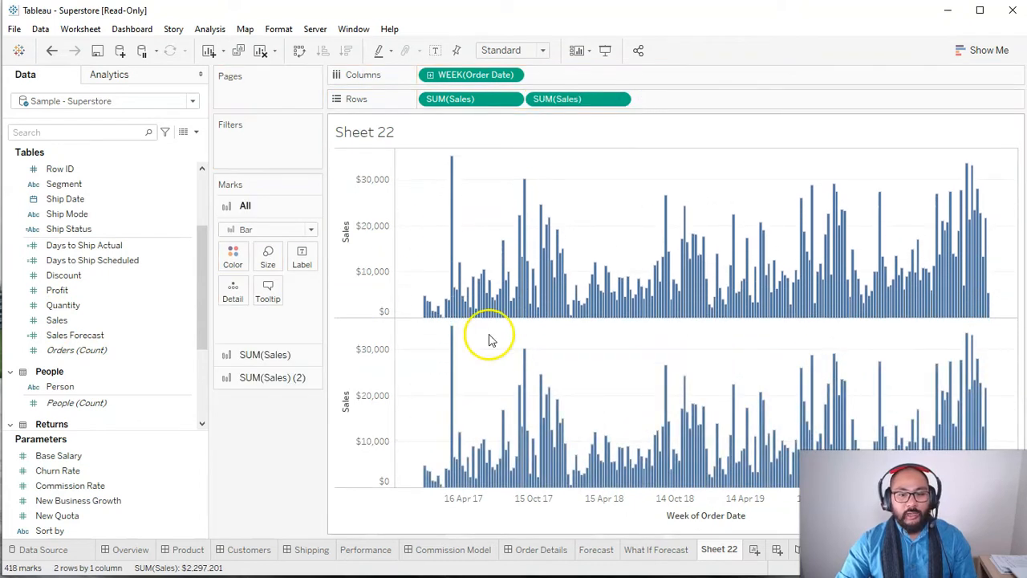
double_click(562, 99)
double_click(575, 99)
left_click(635, 97)
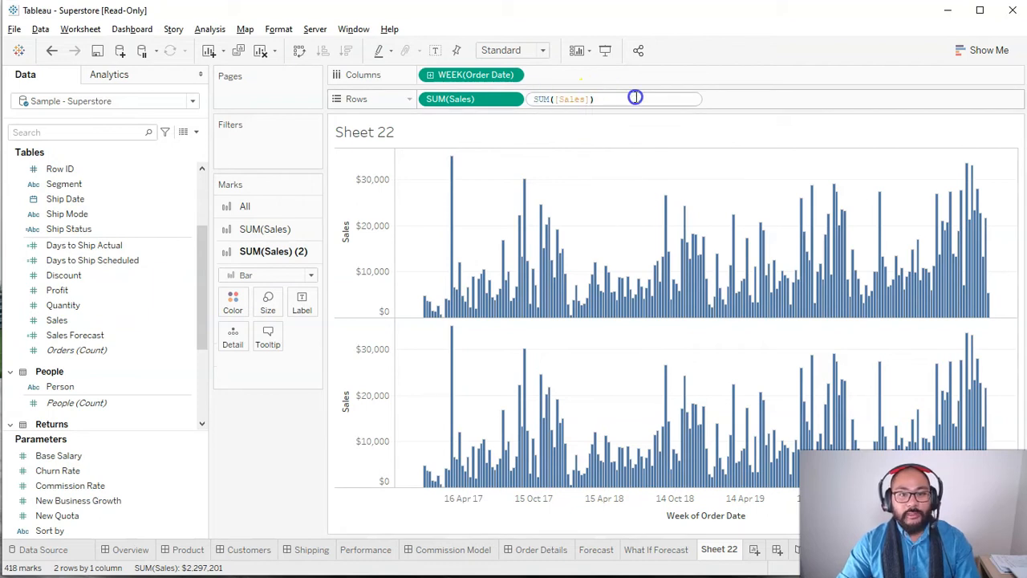
left_click(535, 99)
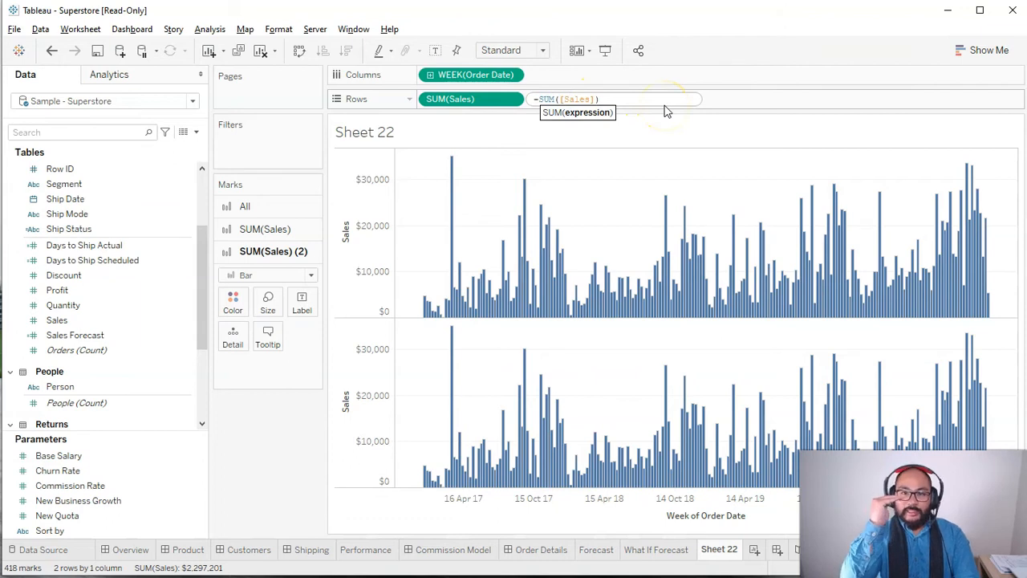
left_click_drag(603, 98, 539, 99)
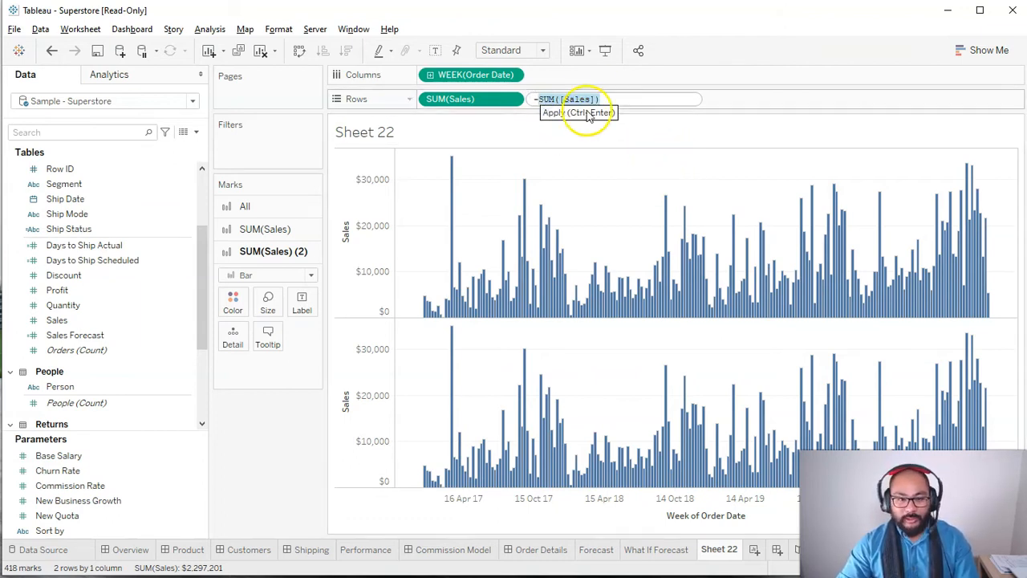
left_click(642, 98)
key("Return")
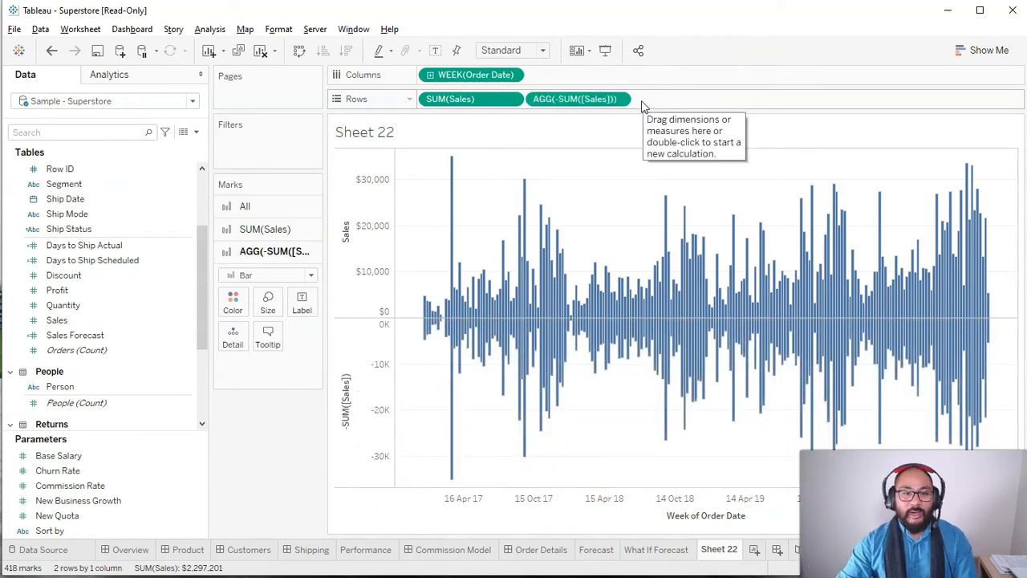
Try placing the negated sales measure first in the rows, and restore SUM(Sales) to first place
left_click_drag(454, 102, 683, 98)
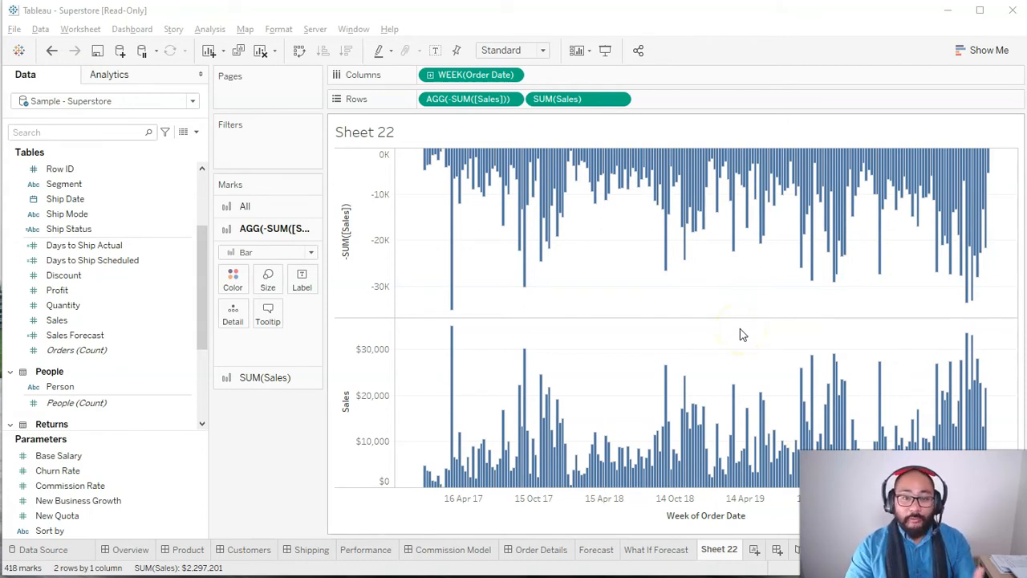
left_click_drag(473, 99, 795, 97)
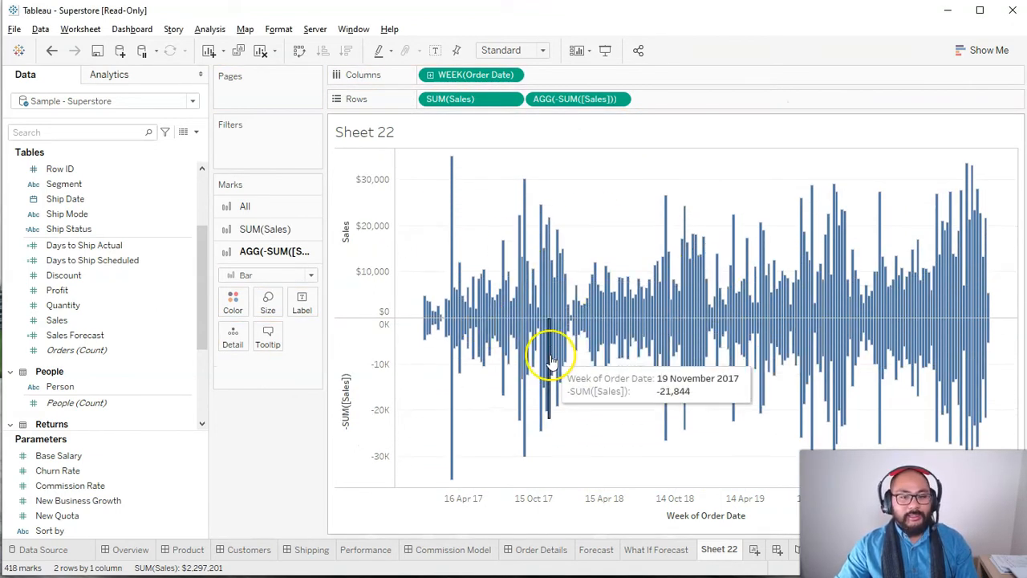
Set the border to None and the colour to grey for the bars of both measures
left_click(272, 207)
left_click(230, 292)
left_click(233, 255)
left_click(290, 439)
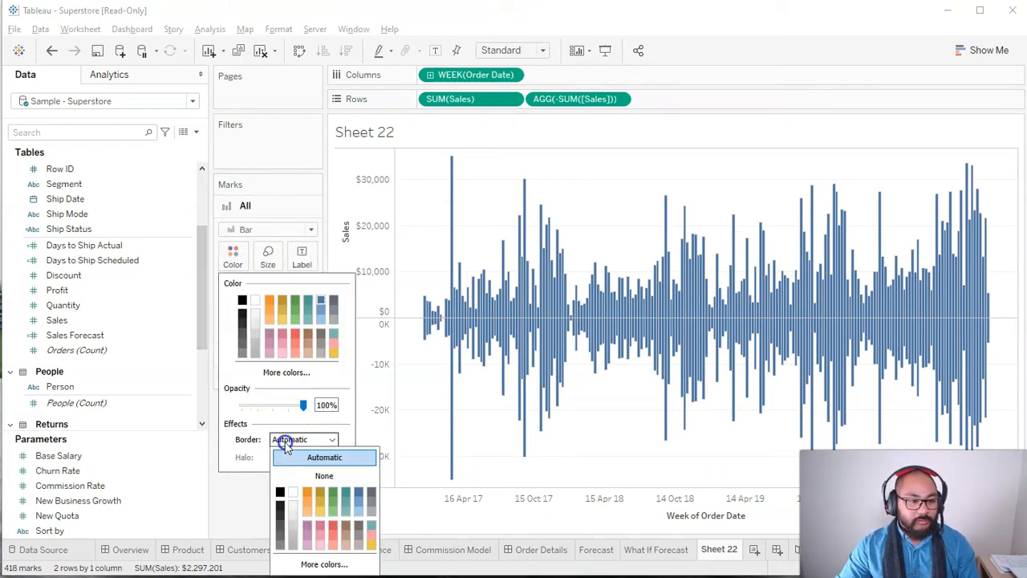
left_click(300, 479)
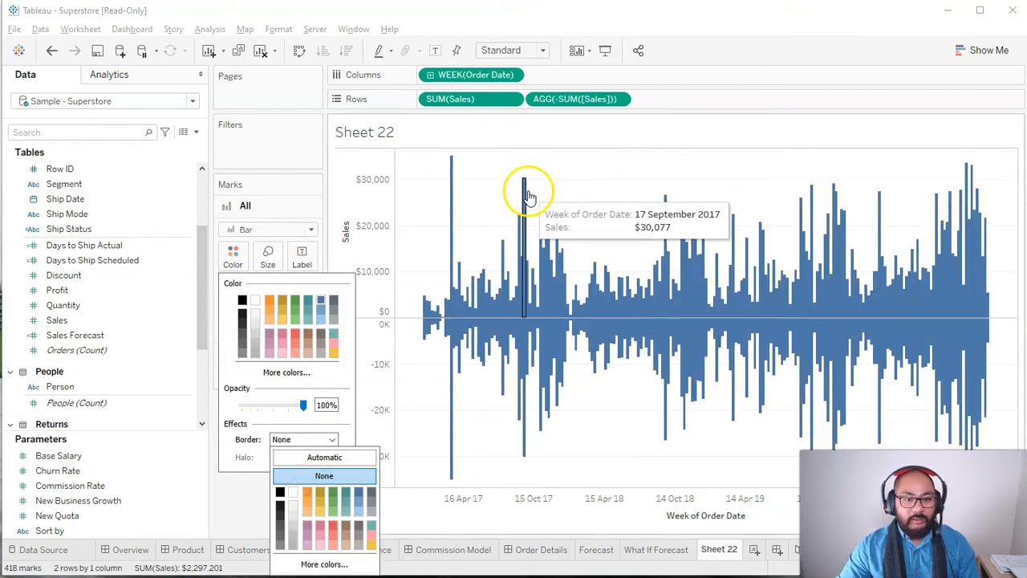
left_click(242, 327)
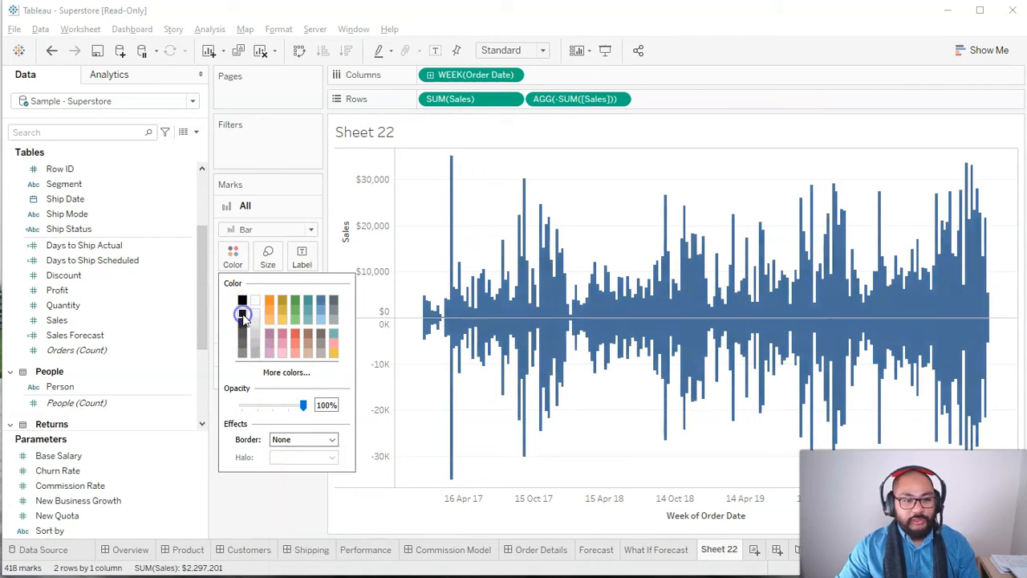
left_click(242, 347)
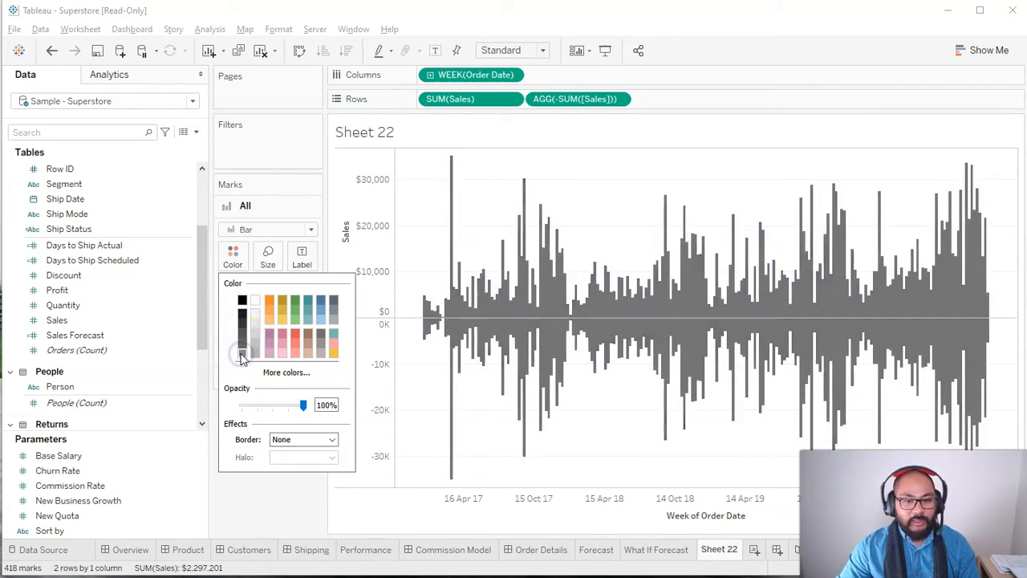
left_click(429, 196)
Colour all bars by SUM(Sales) using the Sunrise-Sunset Diverging palette in reversed order
left_click_drag(454, 101, 232, 267)
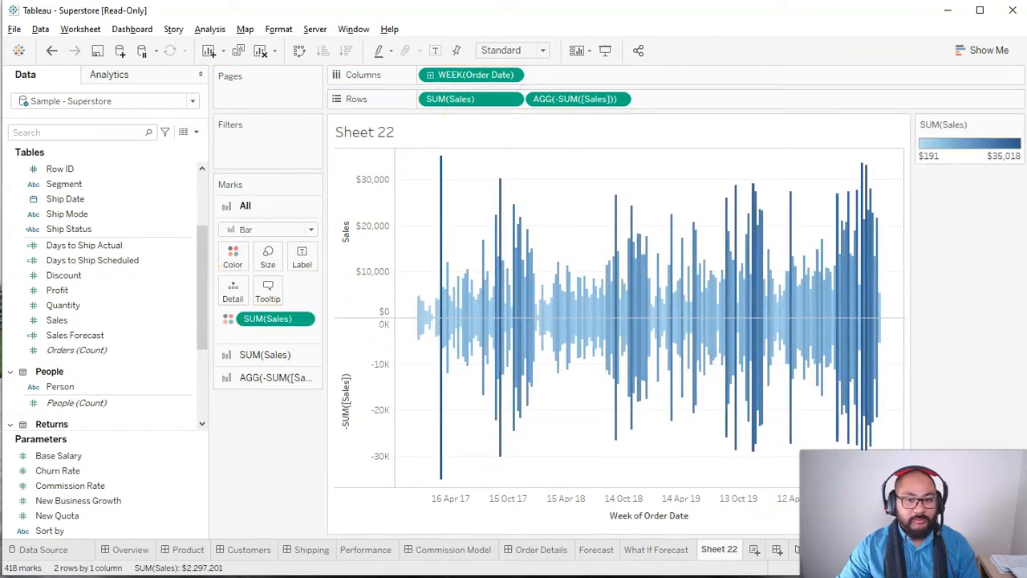
double_click(1008, 144)
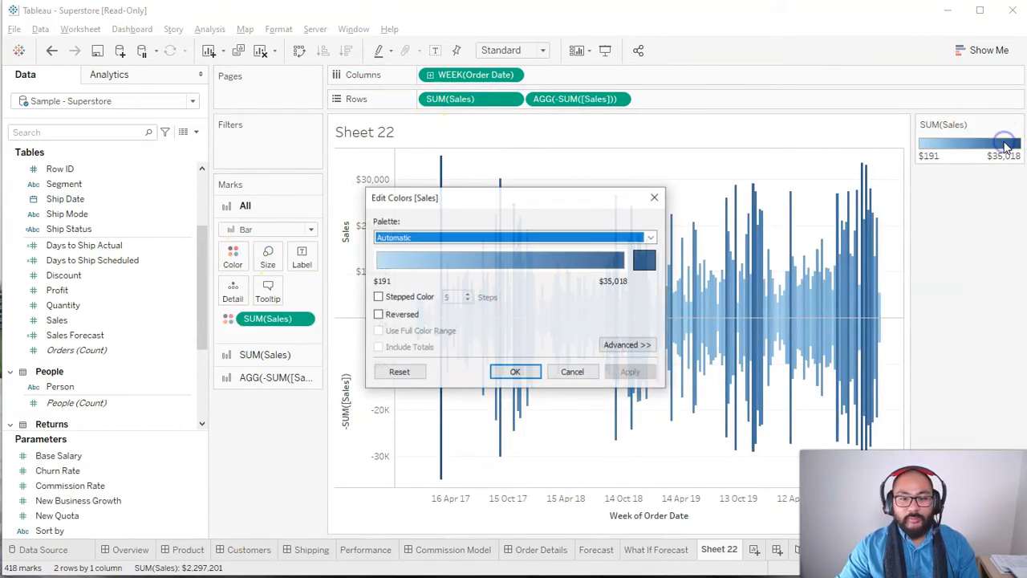
left_click(542, 238)
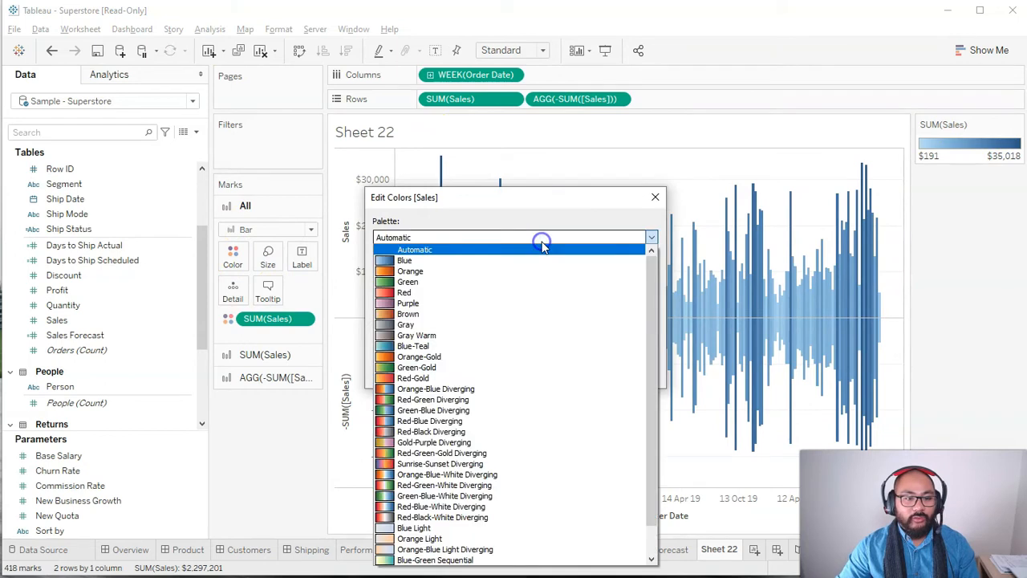
left_click(473, 464)
left_click(631, 373)
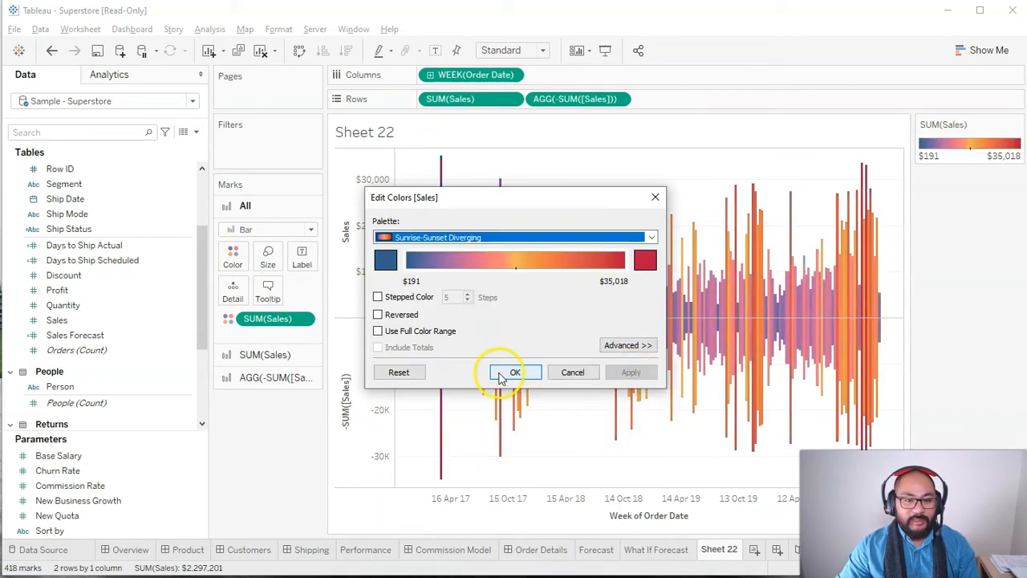
left_click(405, 314)
left_click(631, 371)
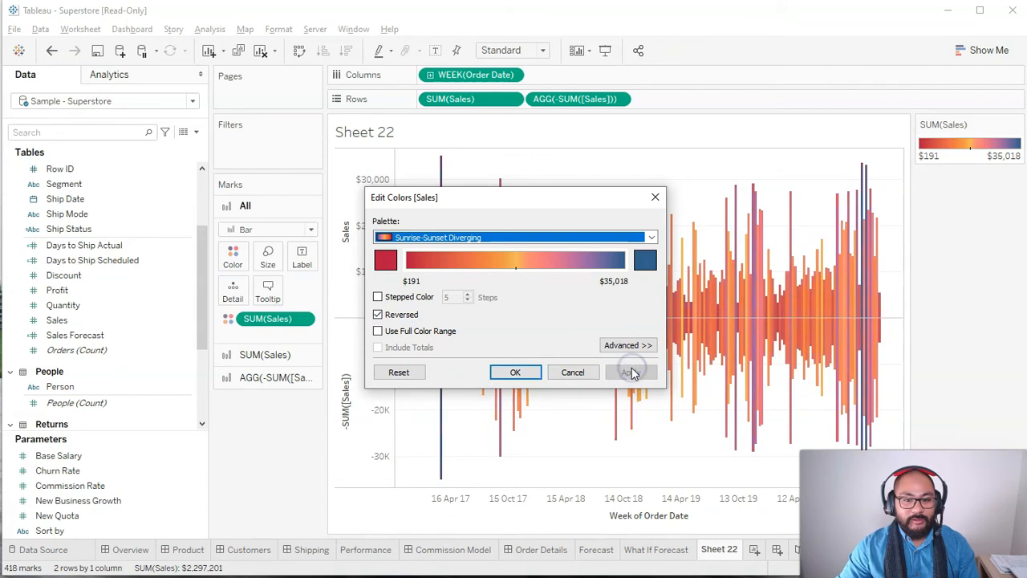
left_click(539, 372)
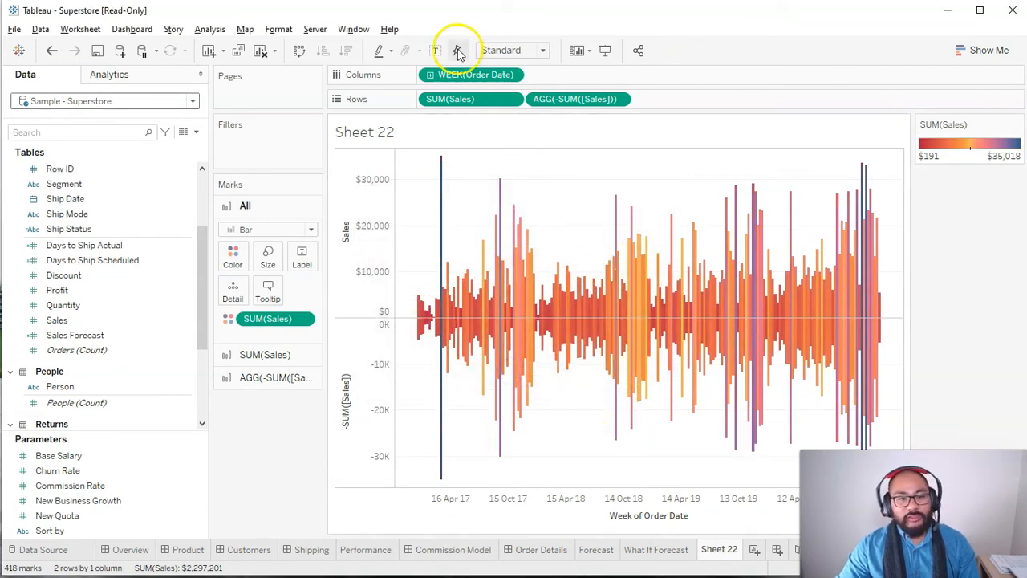
Change the Order Date level in the columns to continuous month
right_click(462, 74)
left_click(546, 369)
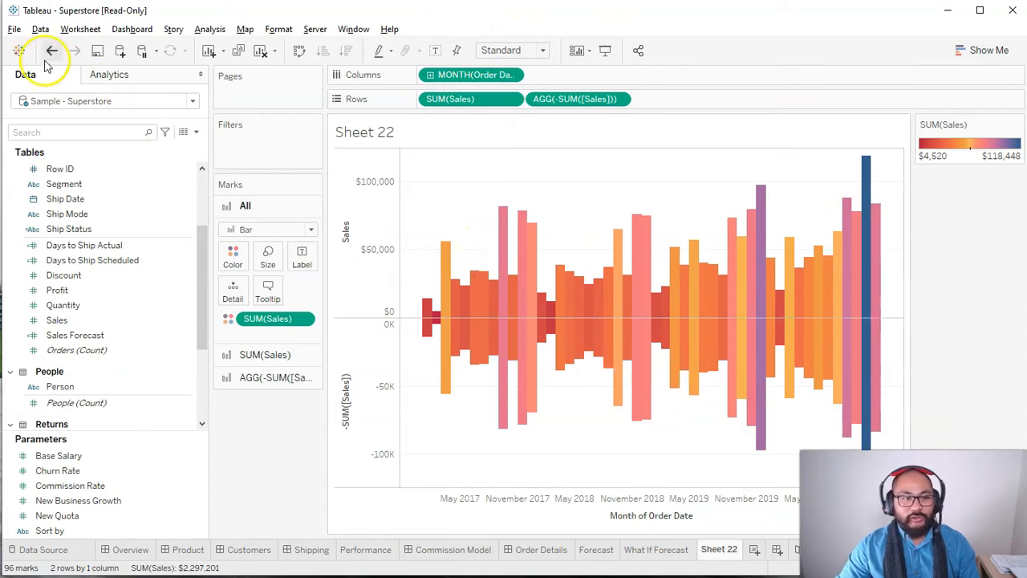
Hide the Sales axis header and set the sheet's grid lines to None
right_click(377, 201)
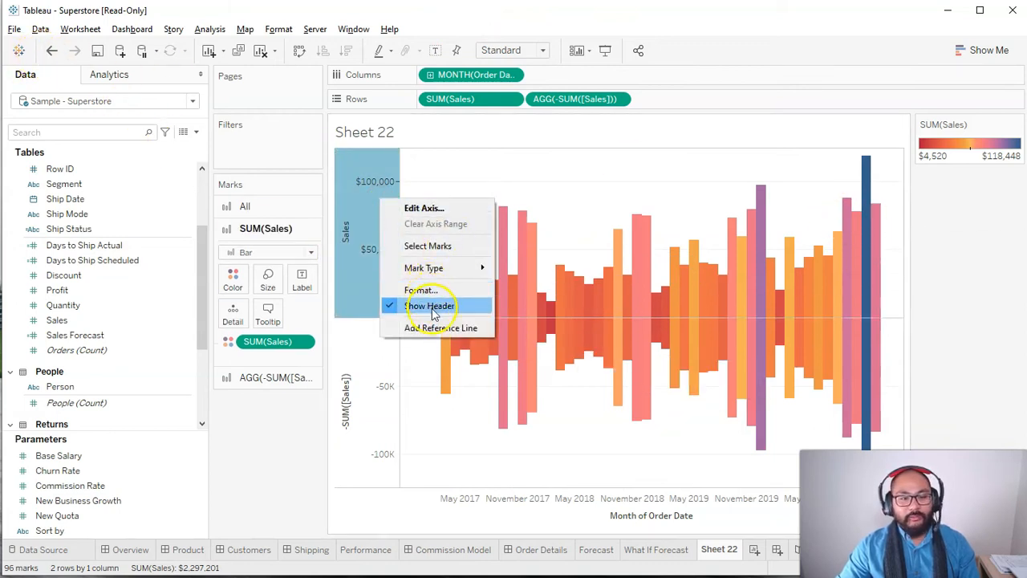
left_click(433, 306)
right_click(475, 171)
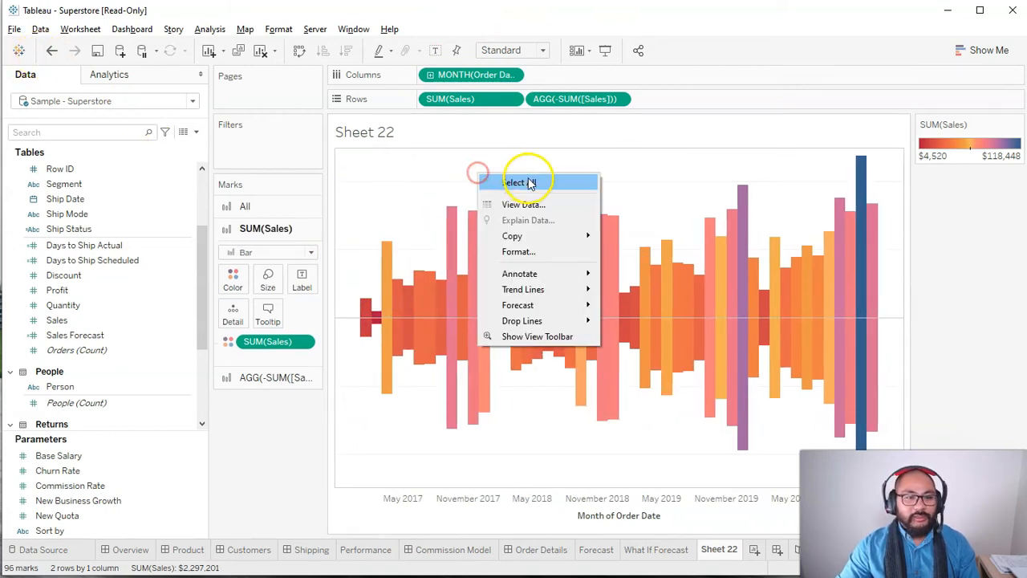
left_click(544, 251)
left_click(88, 100)
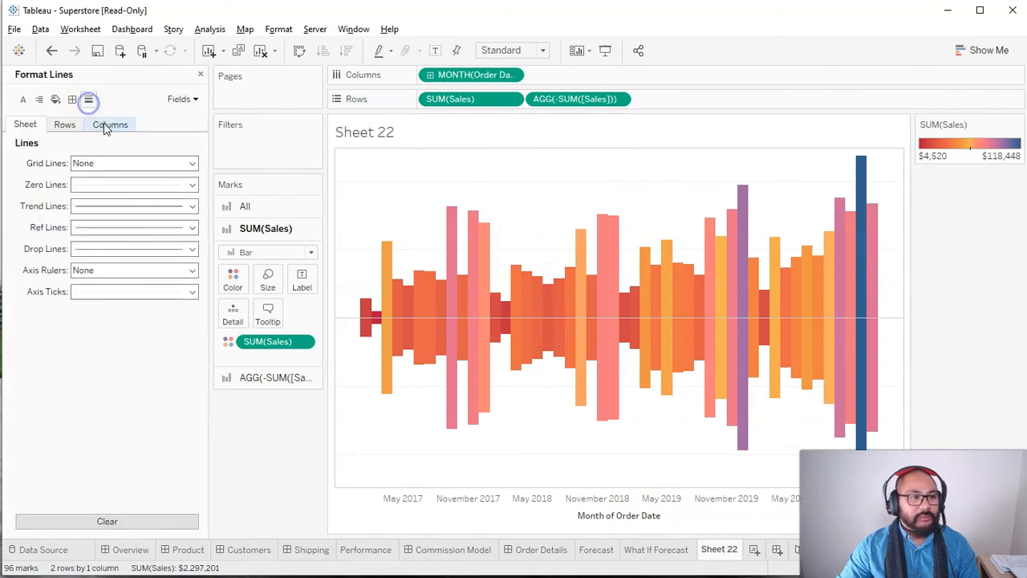
left_click(98, 165)
left_click(98, 163)
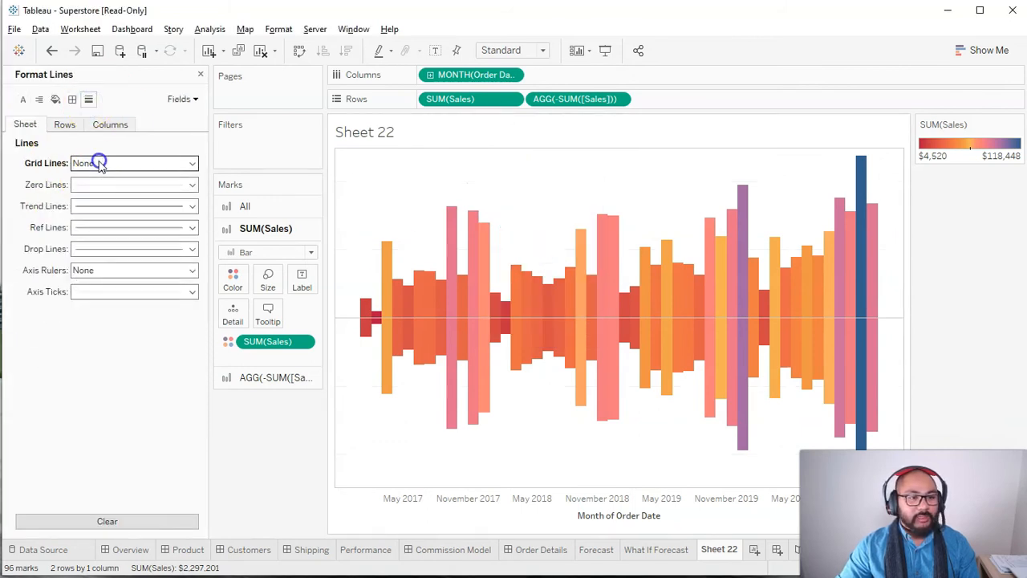
Set the pane borders of both the column divider and the row divider to None
left_click(72, 99)
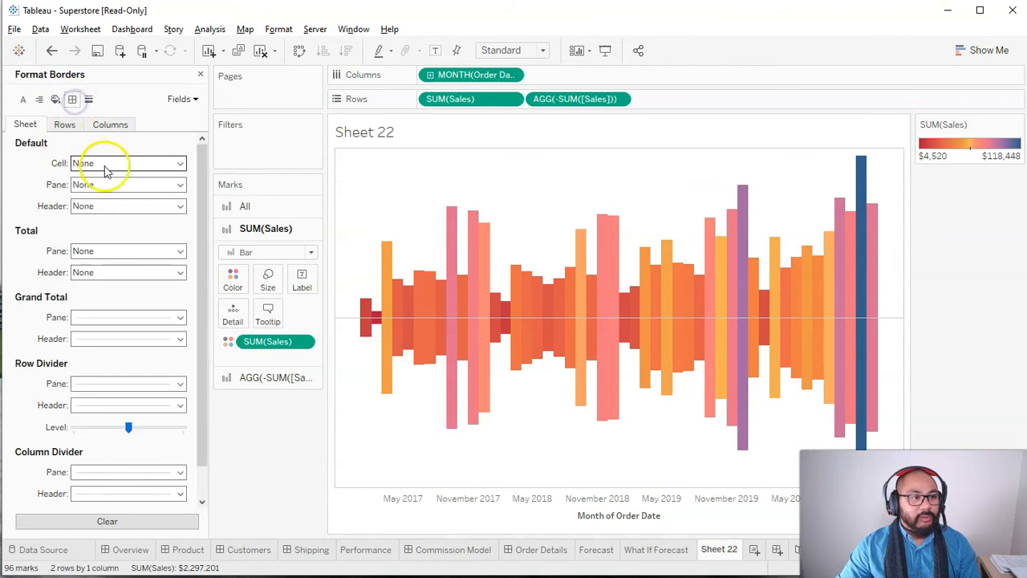
left_click(127, 471)
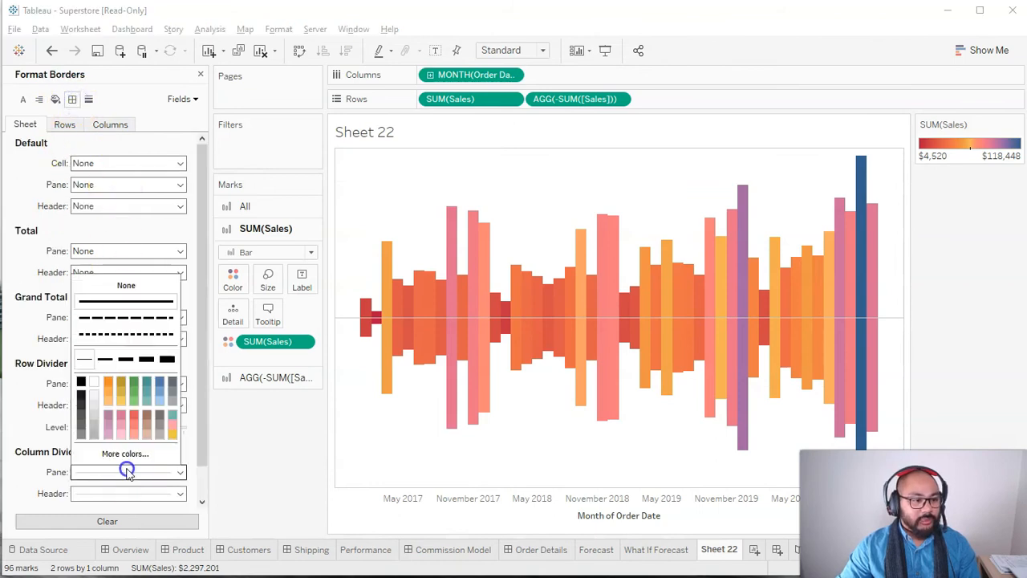
left_click(124, 285)
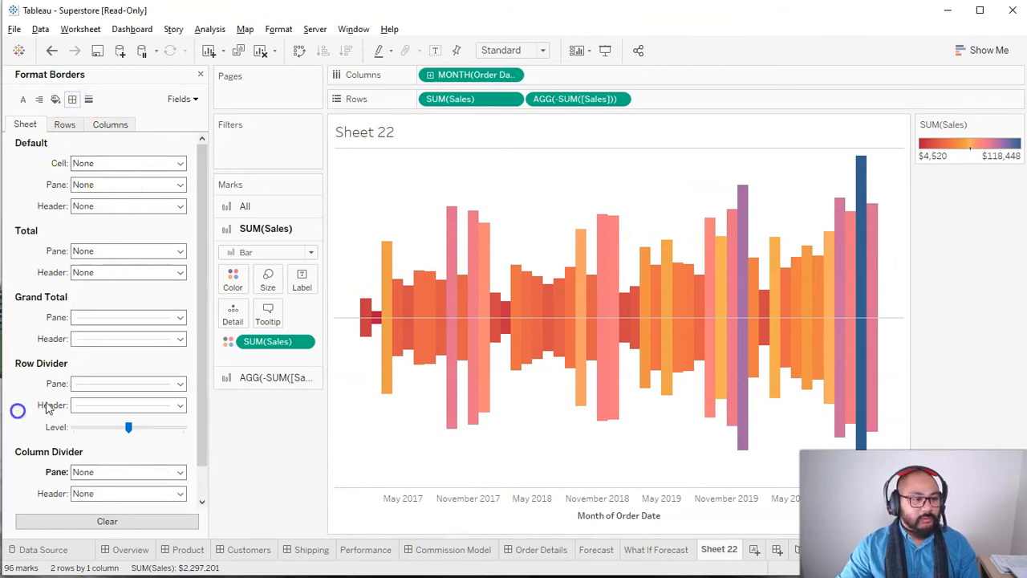
left_click(121, 383)
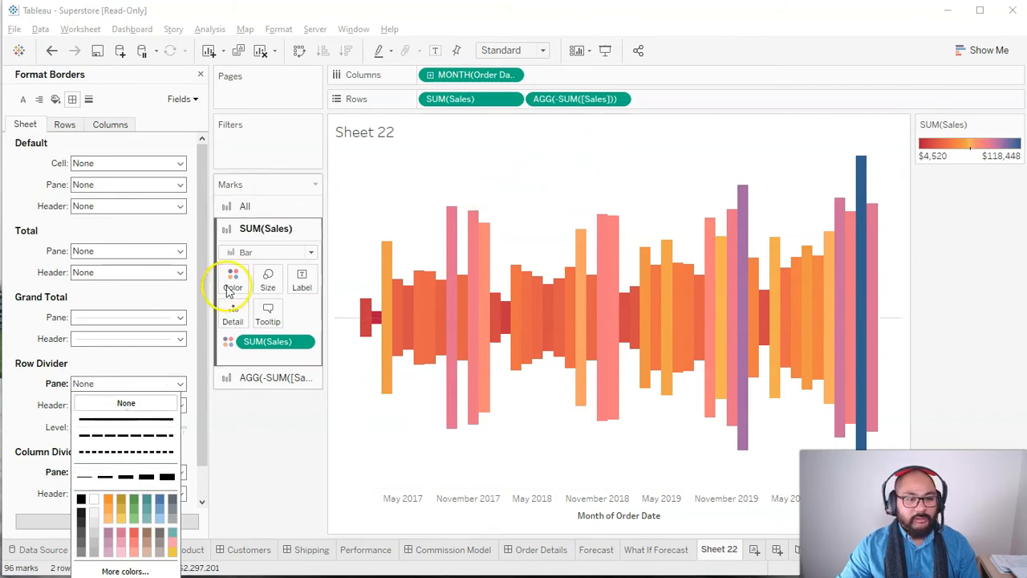
Set the sheet's zero lines to None in the line formatting
left_click(89, 99)
left_click(95, 184)
left_click(102, 207)
left_click(604, 175)
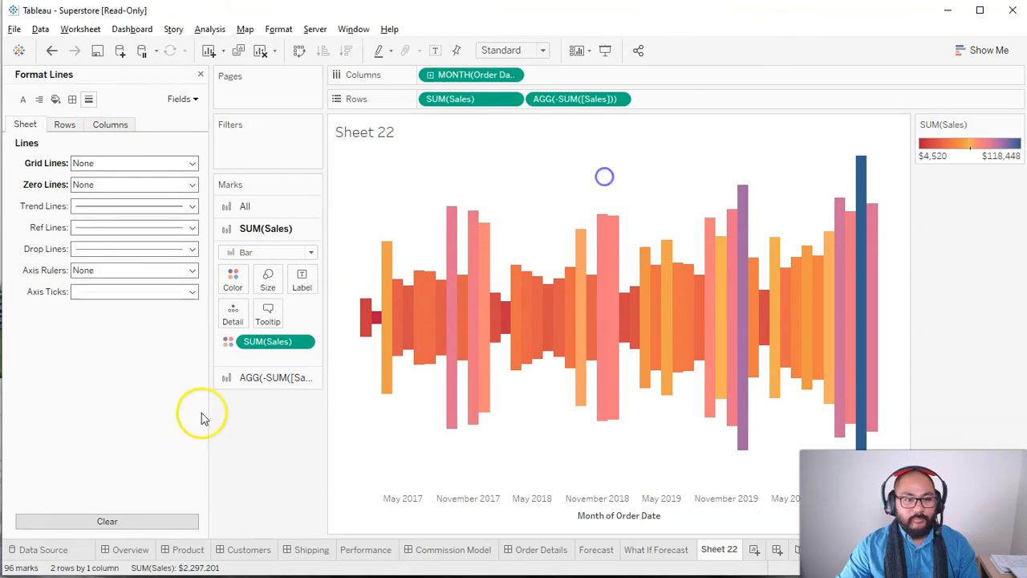
Remove SUM(Sales) from the colour of all marks and set Order Date to continuous day
left_click(269, 206)
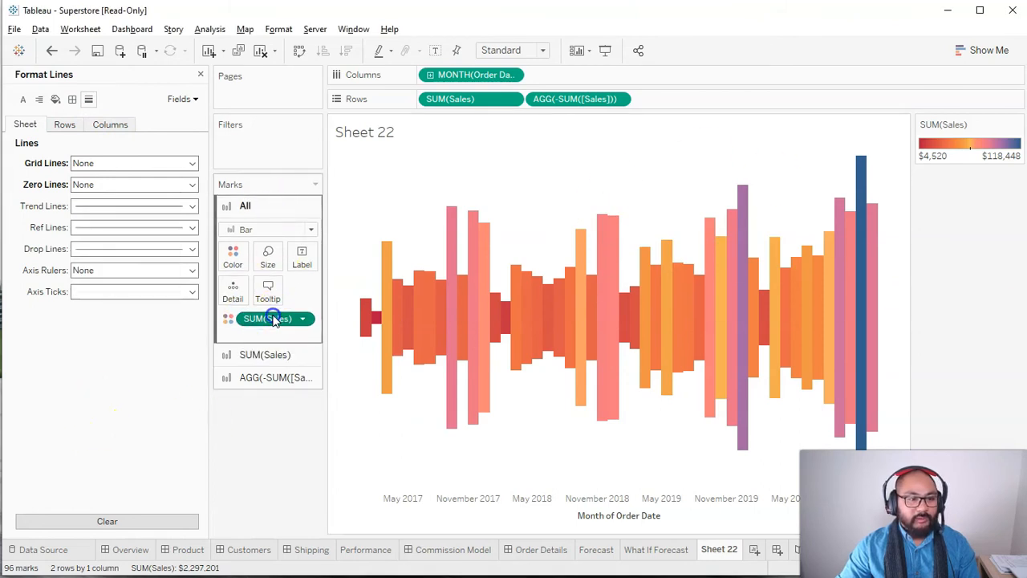
left_click_drag(273, 318, 348, 356)
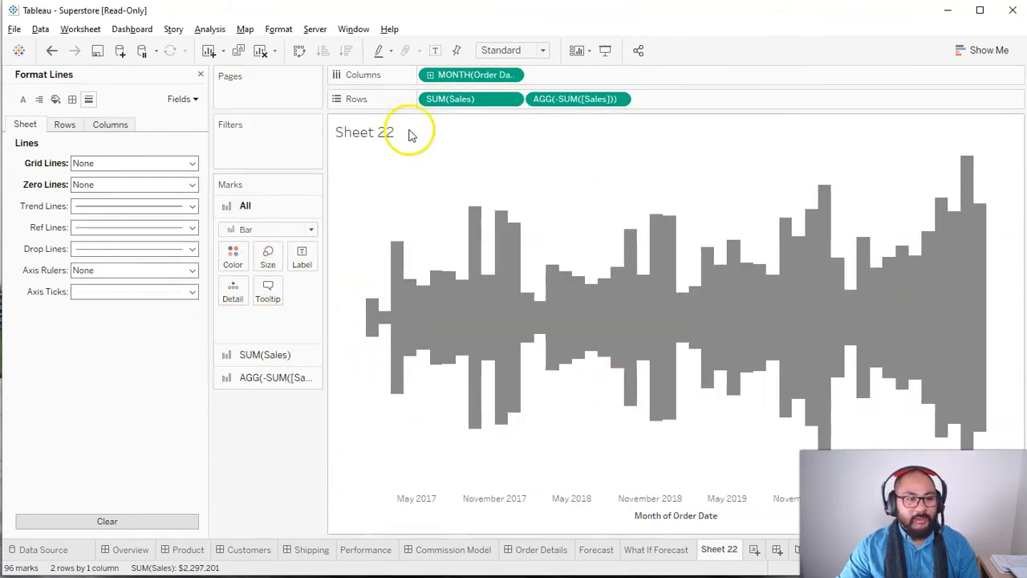
right_click(461, 74)
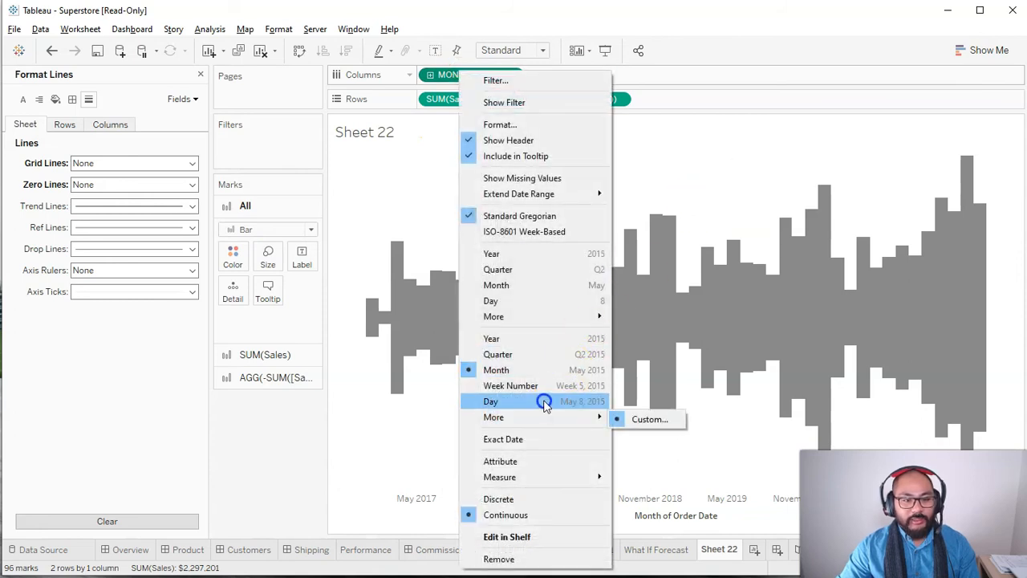
left_click(545, 401)
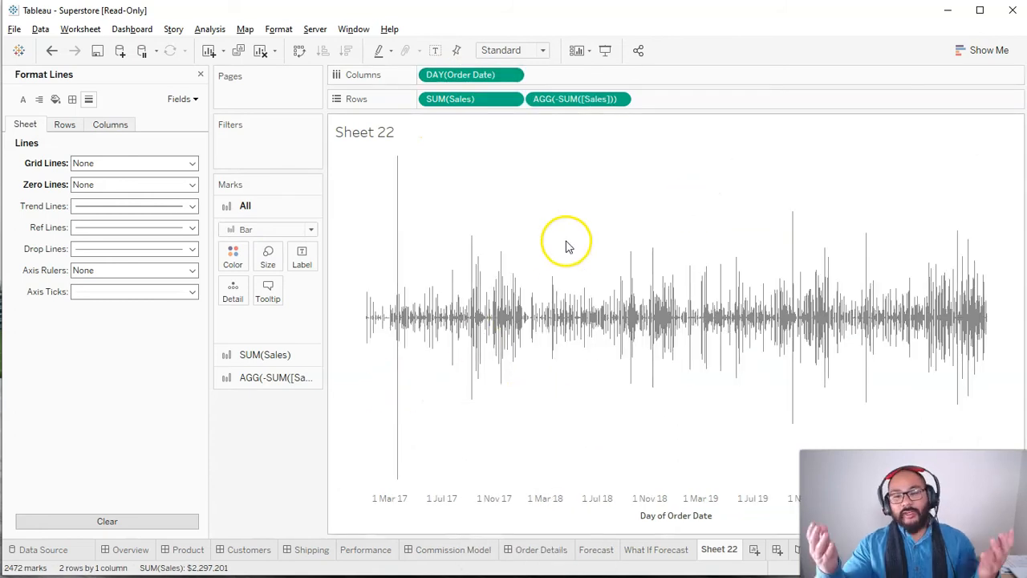